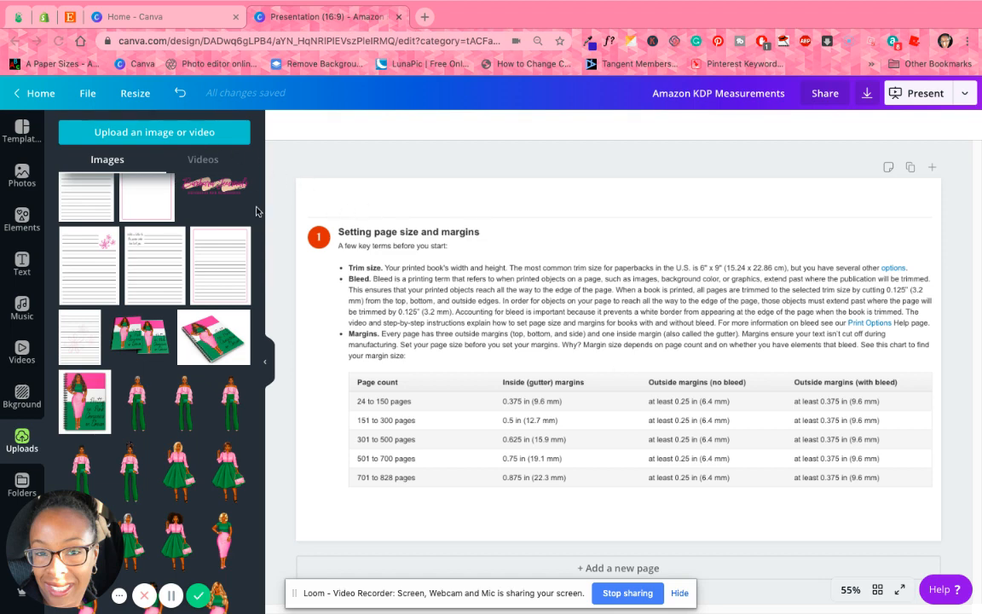
# Step: Create a new blank design with custom dimensions of 6 in wide by 9 in high
pyautogui.click(87, 96)
pyautogui.click(117, 177)
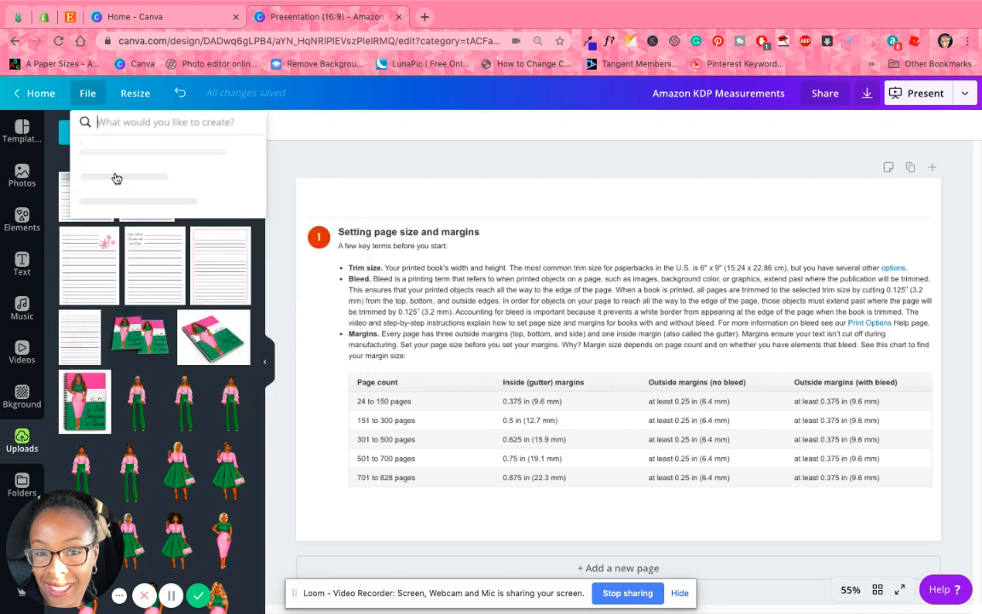
pyautogui.click(121, 154)
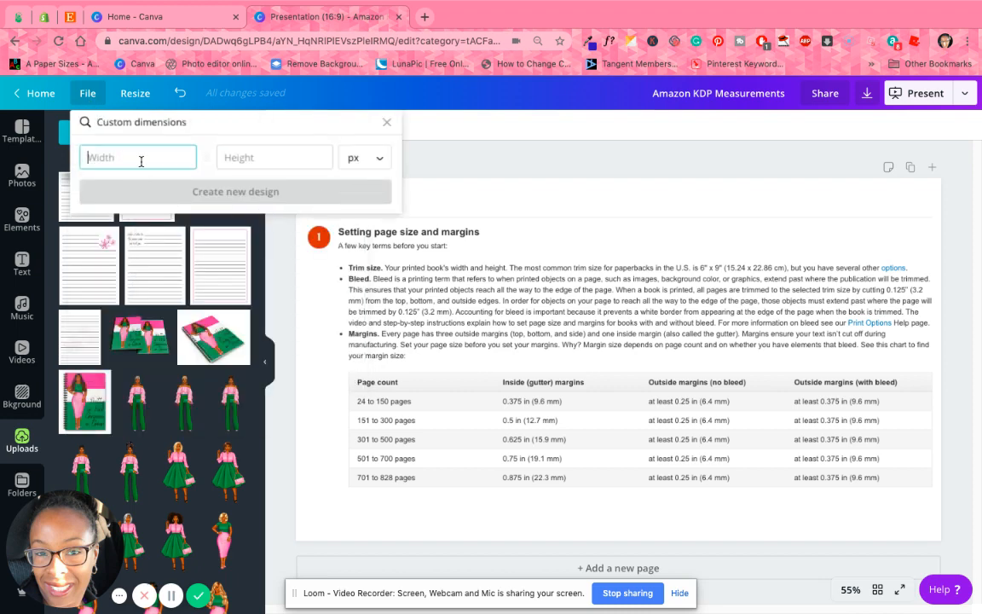
pyautogui.click(376, 159)
pyautogui.click(378, 185)
pyautogui.click(130, 151)
pyautogui.write('6')
pyautogui.click(263, 161)
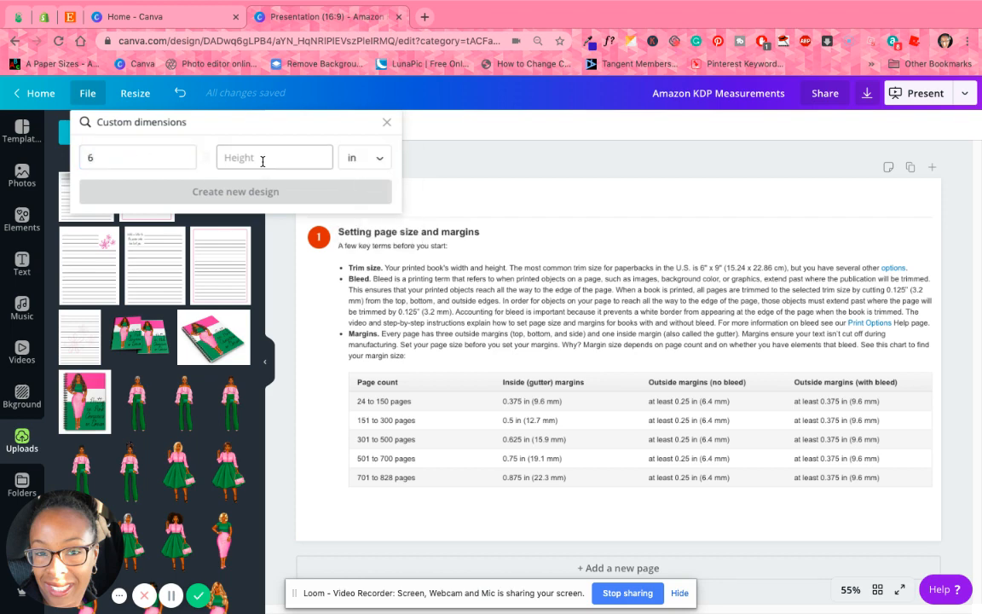
pyautogui.write('9')
pyautogui.click(256, 194)
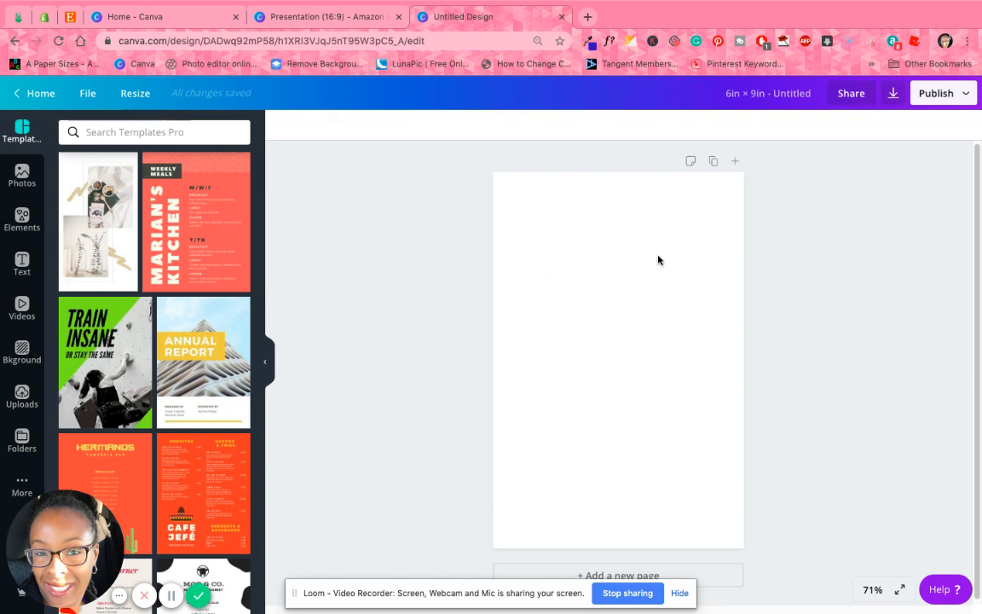
pyautogui.click(759, 96)
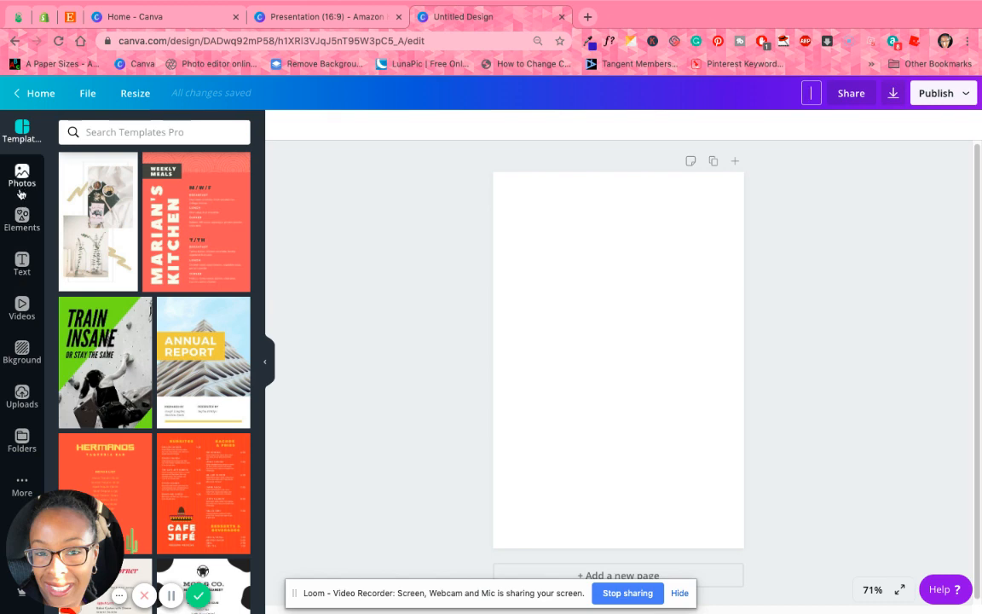
# Step: Add a square shape and reshape it into a 0.5 in wide strip covering the full height of the page's left edge
pyautogui.click(21, 222)
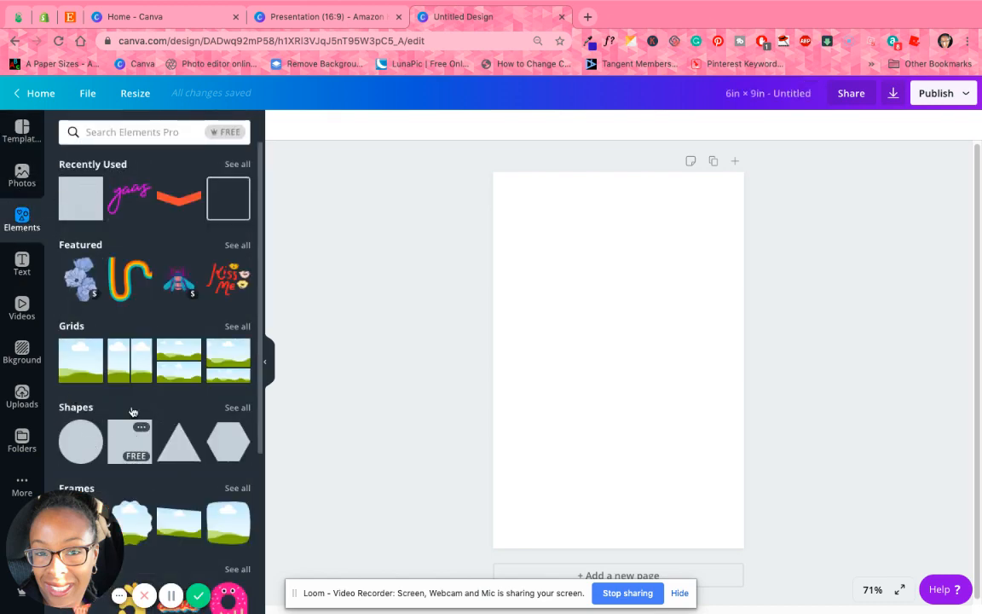
pyautogui.click(126, 450)
pyautogui.moveTo(641, 379); pyautogui.dragTo(613, 287)
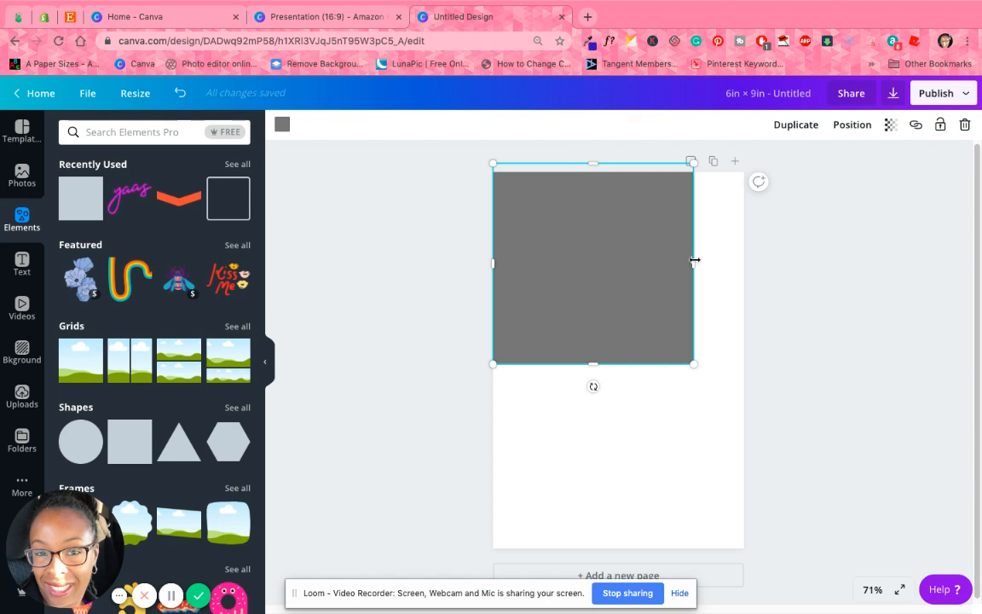
pyautogui.moveTo(693, 262); pyautogui.dragTo(513, 290)
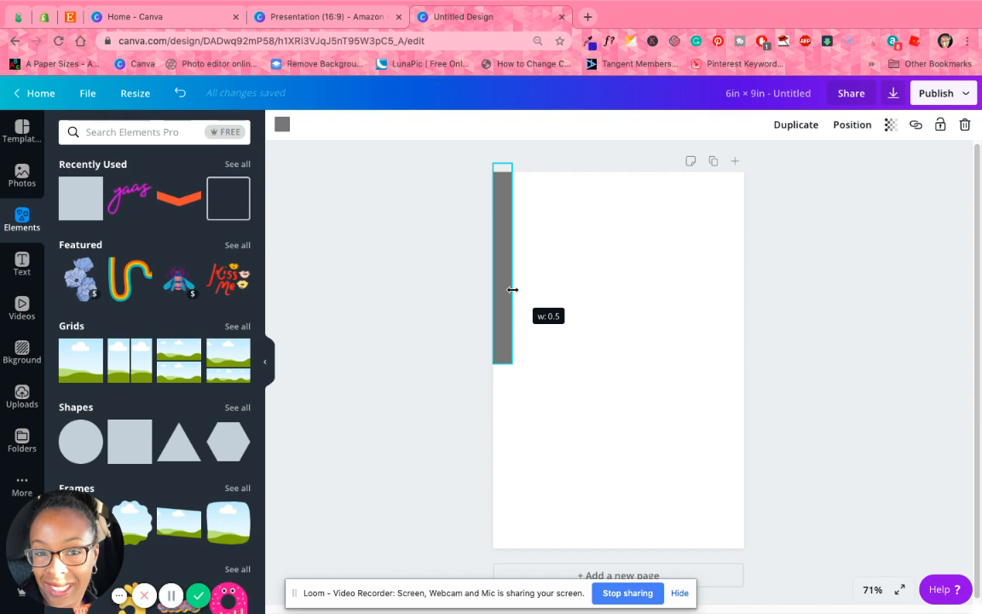
pyautogui.moveTo(495, 364); pyautogui.dragTo(496, 559)
# Step: Recolor the left margin strip purple using the first brand palette
pyautogui.click(281, 124)
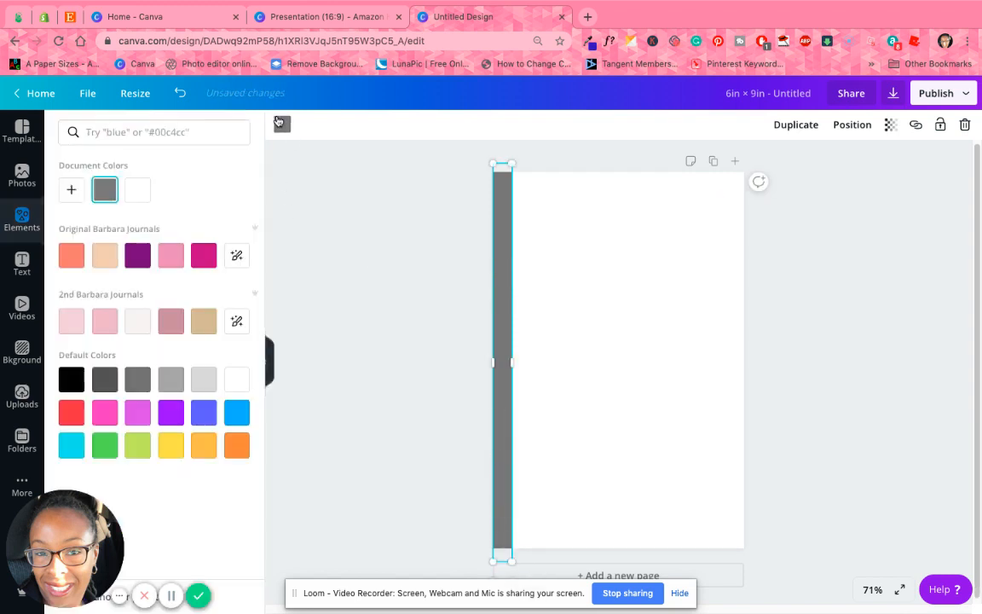
pyautogui.click(138, 255)
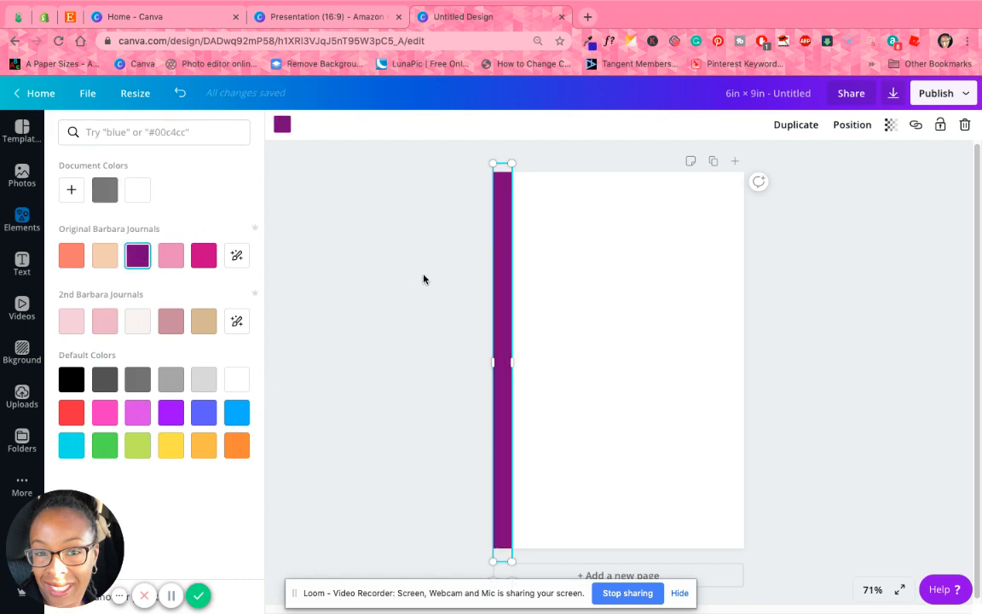
pyautogui.press('Escape')
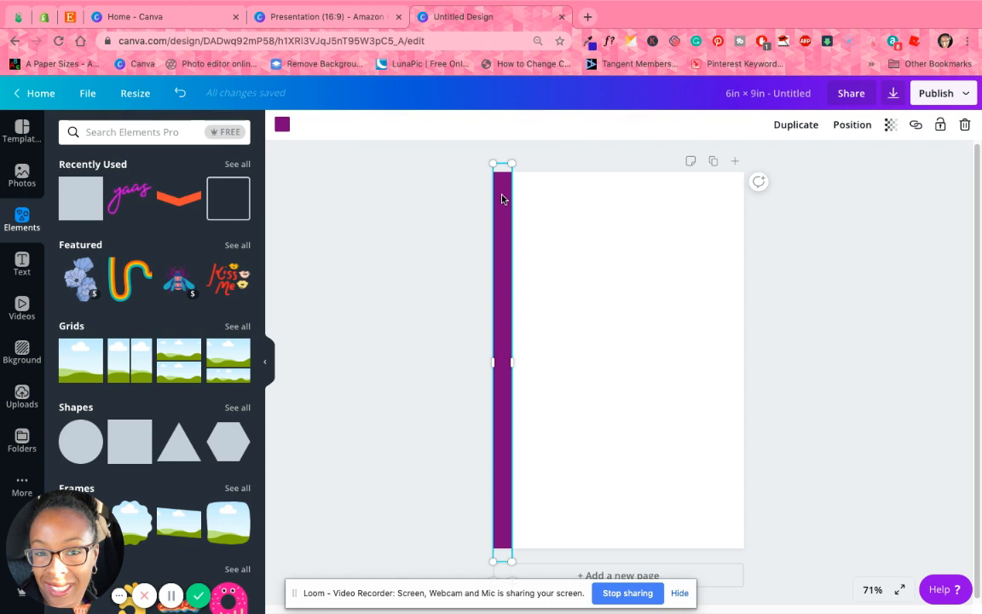
# Step: Duplicate the left margin strip, move the copy onto the open page area, and make it narrower and shorter
pyautogui.click(808, 126)
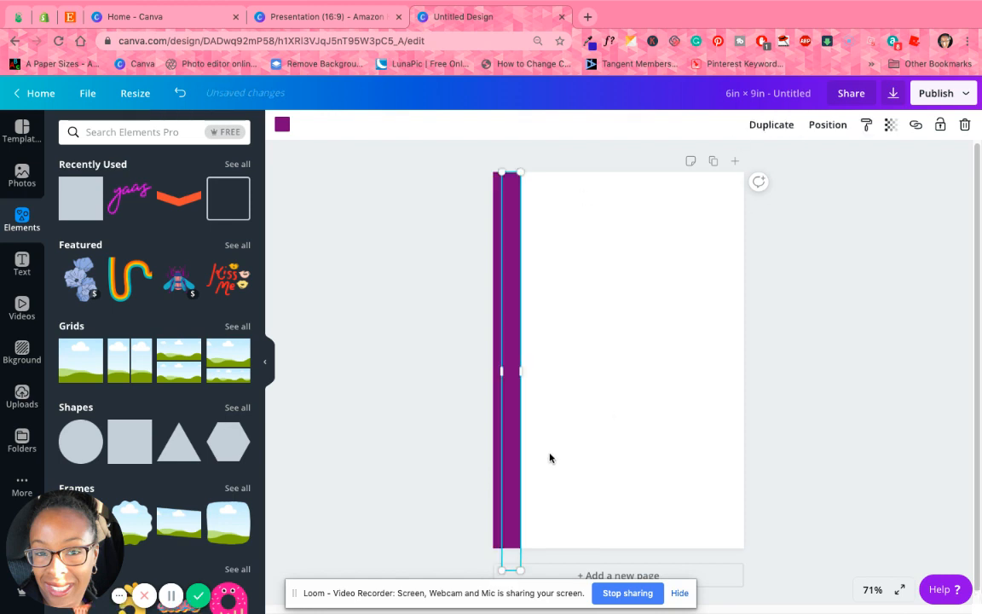
pyautogui.moveTo(509, 436); pyautogui.dragTo(651, 427)
pyautogui.moveTo(652, 558); pyautogui.dragTo(607, 472)
pyautogui.moveTo(662, 319); pyautogui.dragTo(642, 317)
pyautogui.moveTo(654, 469); pyautogui.dragTo(648, 442)
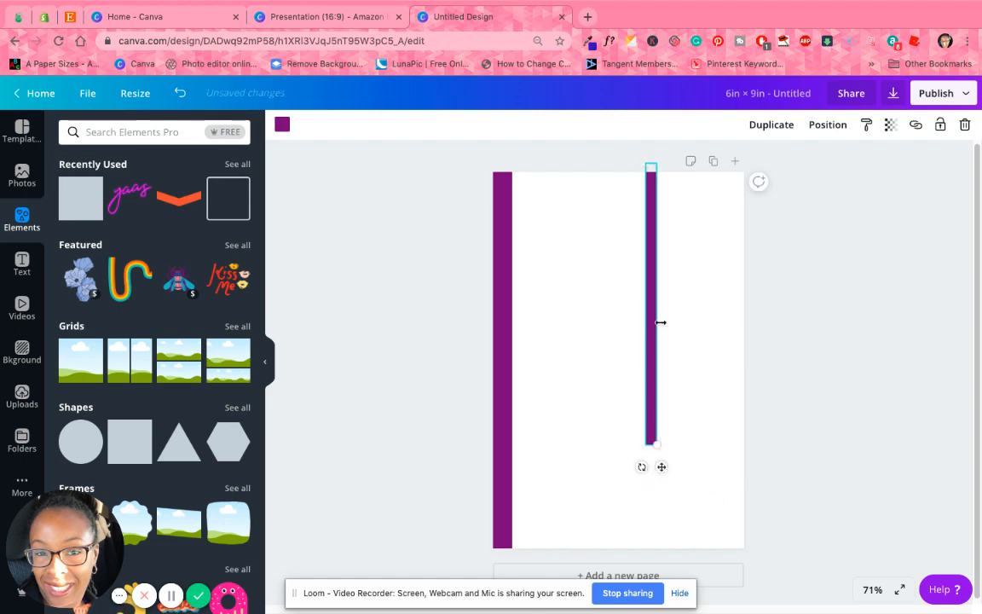
pyautogui.moveTo(656, 321); pyautogui.dragTo(646, 399)
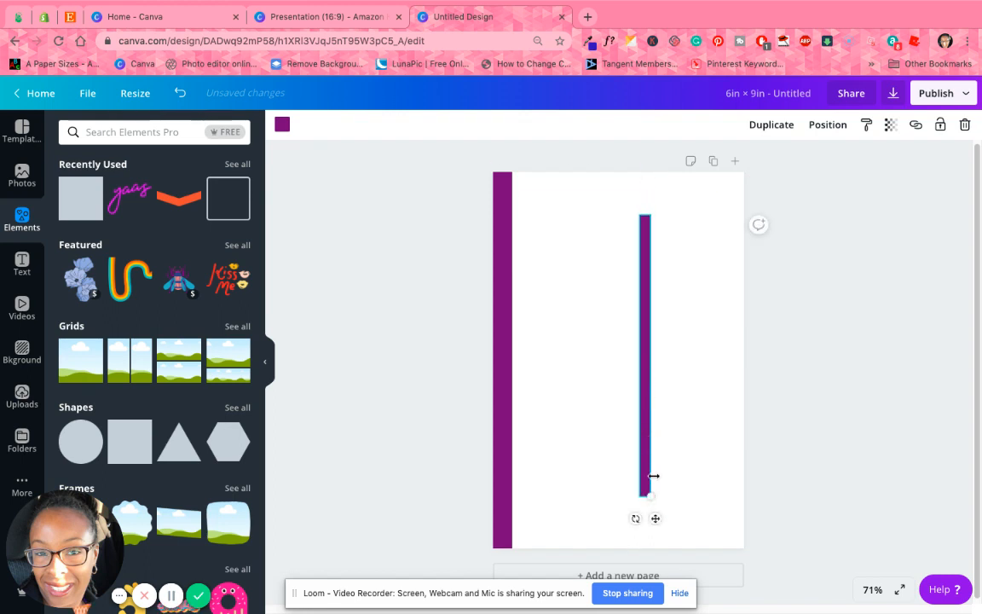
pyautogui.moveTo(647, 493); pyautogui.dragTo(612, 474)
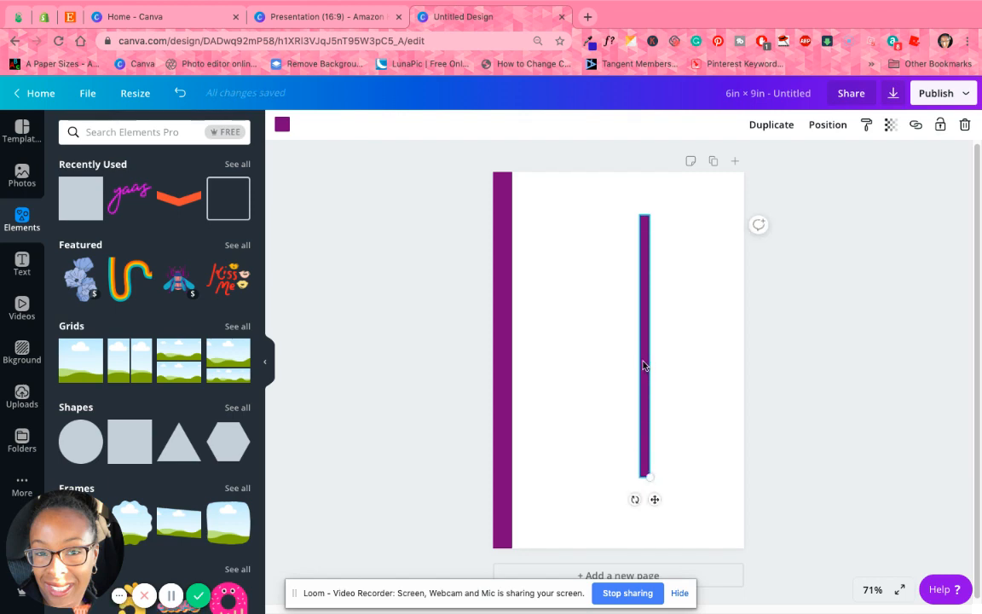
# Step: Place the narrow strip against the page's right edge and extend it to the full page height
pyautogui.moveTo(641, 360); pyautogui.dragTo(741, 304)
pyautogui.click(824, 362)
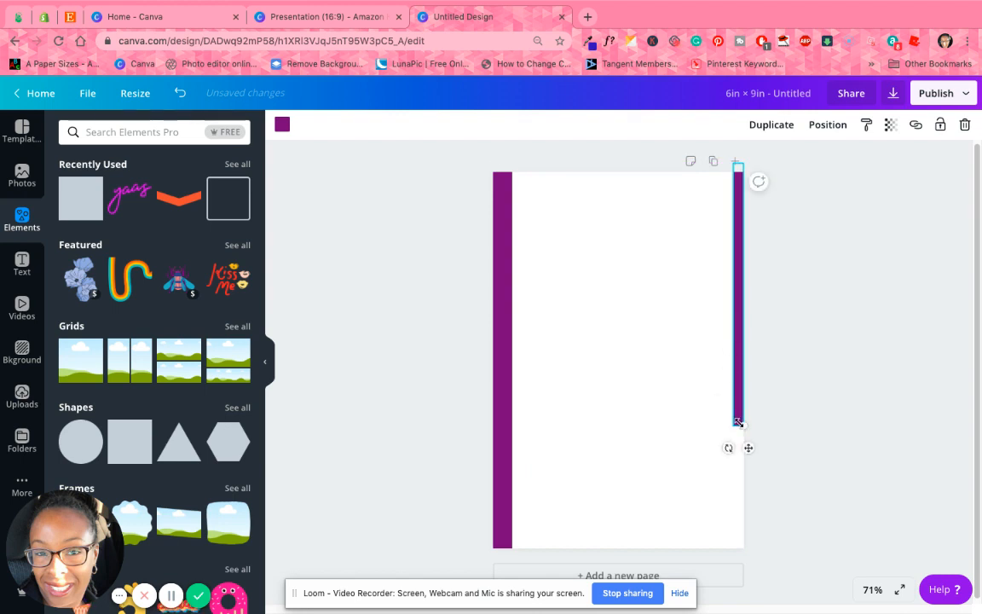
pyautogui.moveTo(736, 421); pyautogui.dragTo(739, 550)
pyautogui.click(843, 332)
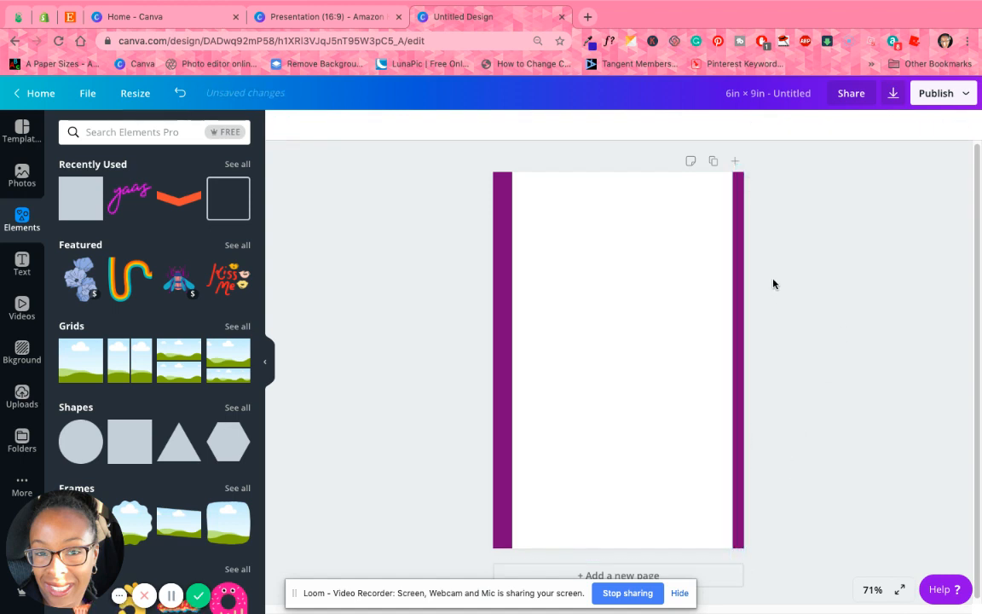
# Step: Duplicate the right margin strip, rotate the copy to horizontal, and place it along the page's top edge
pyautogui.click(740, 241)
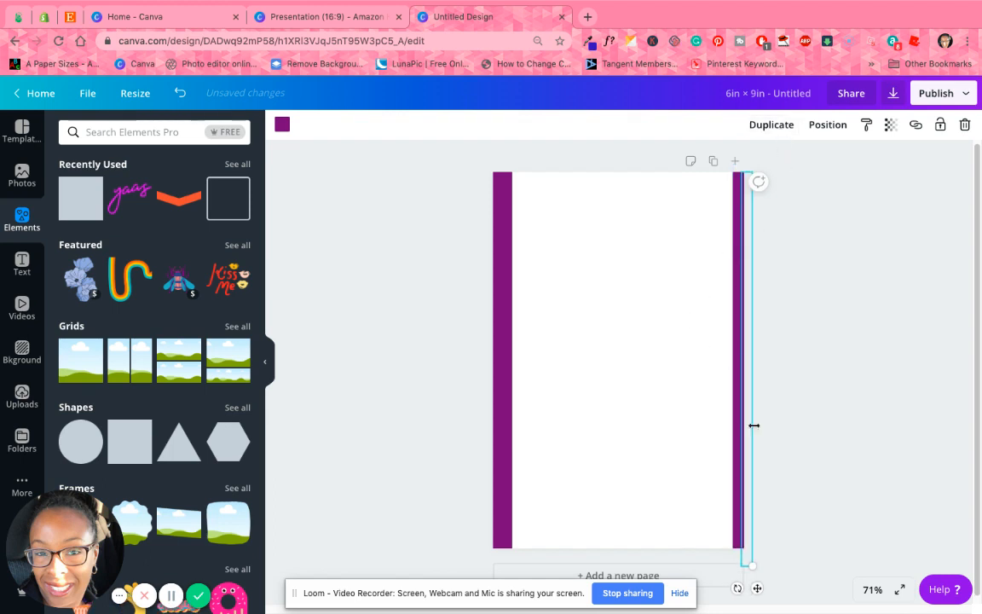
pyautogui.moveTo(741, 463); pyautogui.dragTo(751, 451)
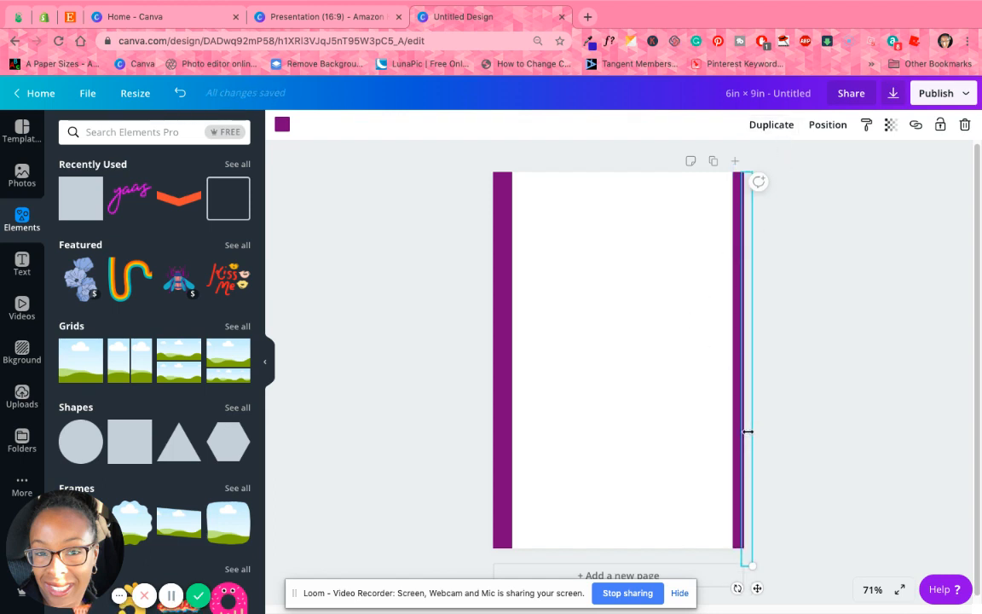
pyautogui.moveTo(756, 588); pyautogui.dragTo(627, 566)
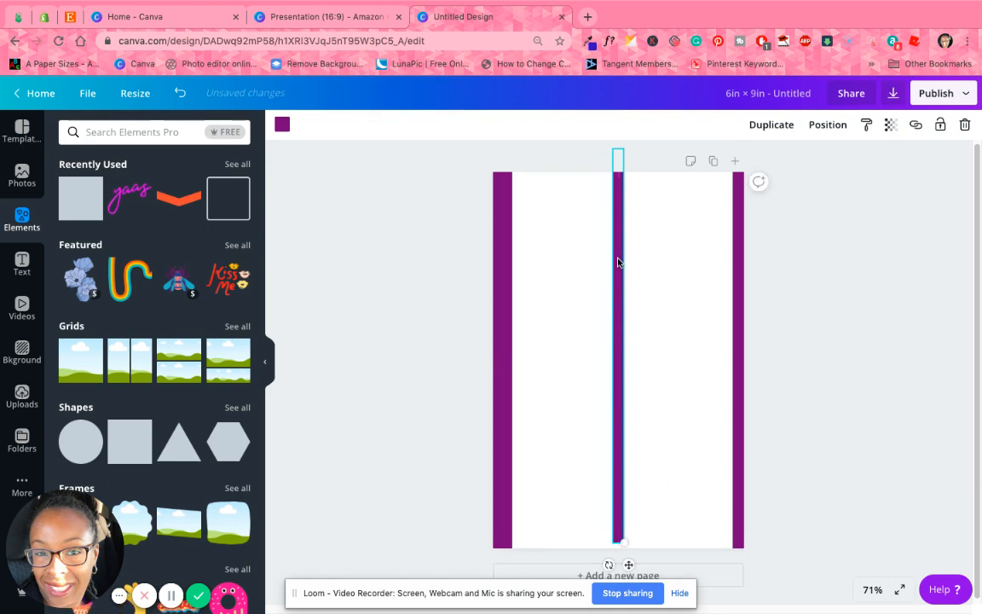
pyautogui.moveTo(606, 564); pyautogui.dragTo(792, 361)
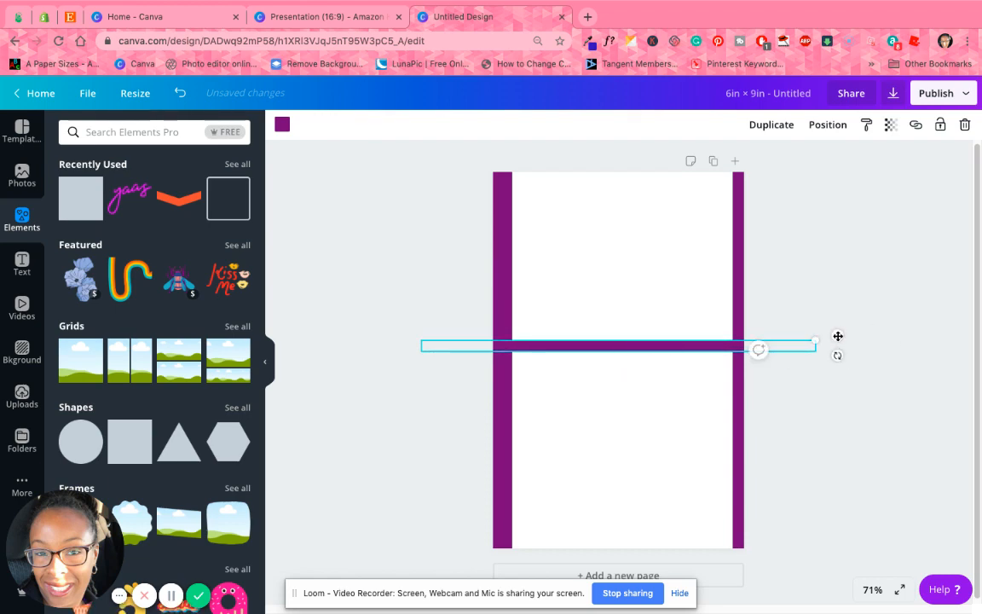
pyautogui.moveTo(838, 336); pyautogui.dragTo(844, 167)
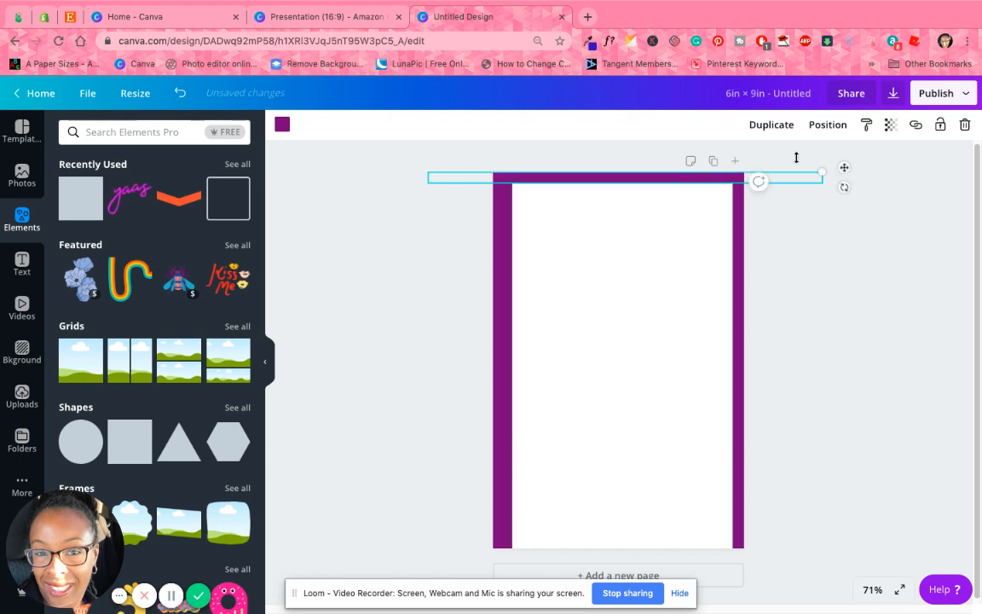
# Step: Duplicate the top margin strip and place the copy along the page's bottom edge
pyautogui.click(770, 128)
pyautogui.moveTo(852, 174); pyautogui.dragTo(818, 530)
pyautogui.click(859, 348)
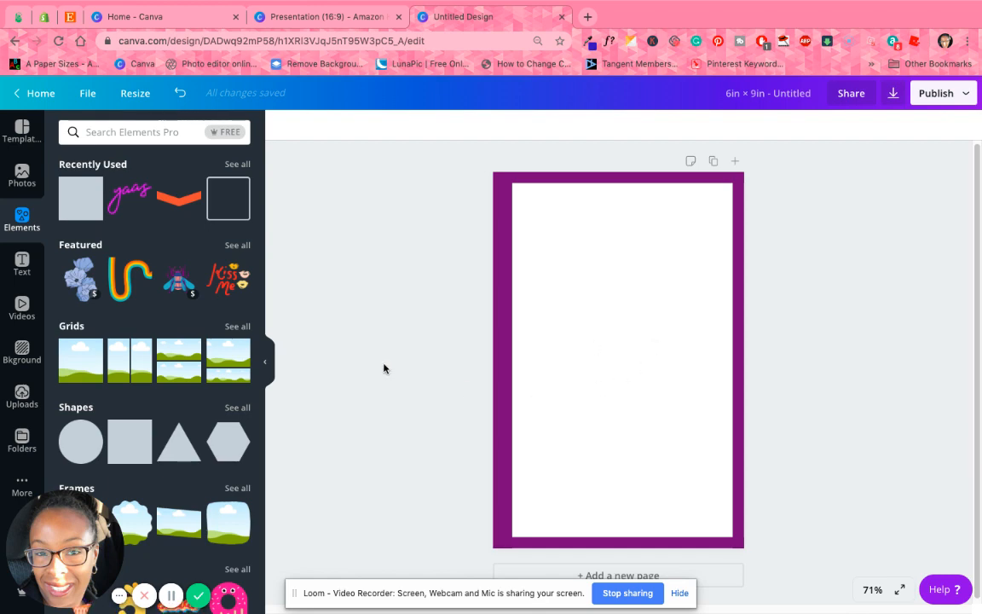
# Step: Resize the current design to custom dimensions of 8.5 in by 11 in without making a copy
pyautogui.click(135, 94)
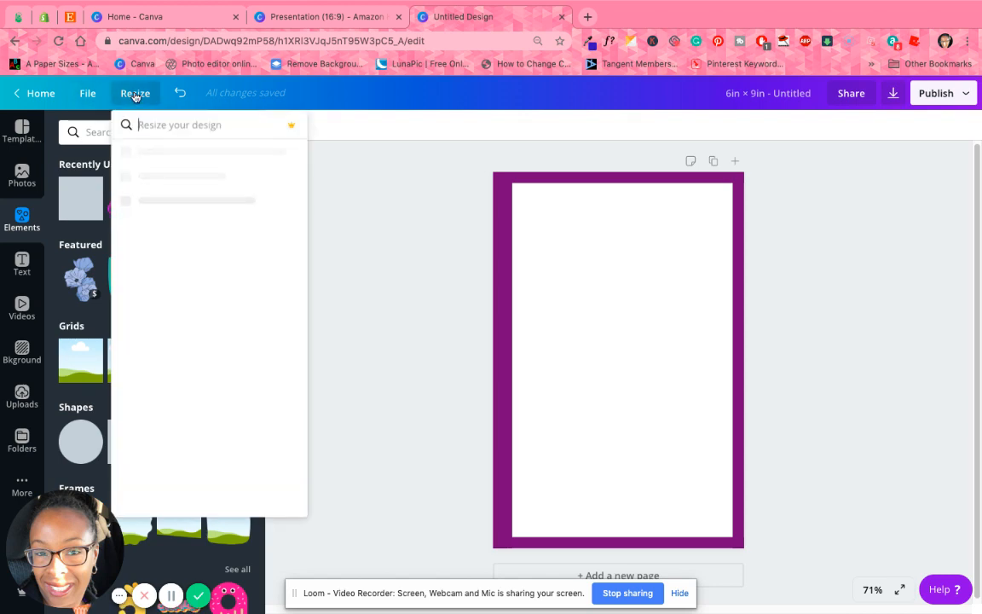
pyautogui.click(143, 157)
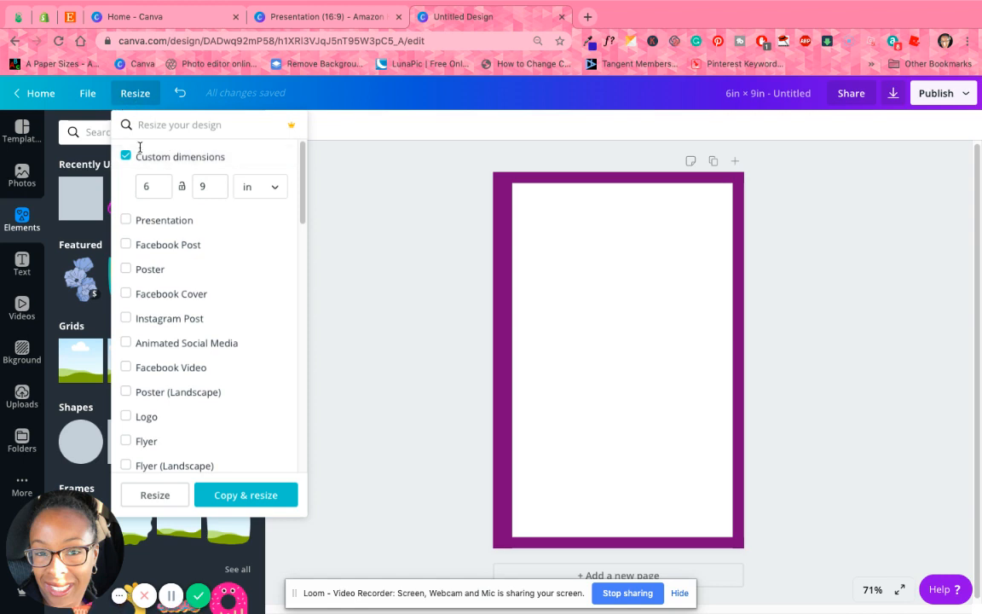
pyautogui.click(153, 187)
pyautogui.doubleClick(164, 193)
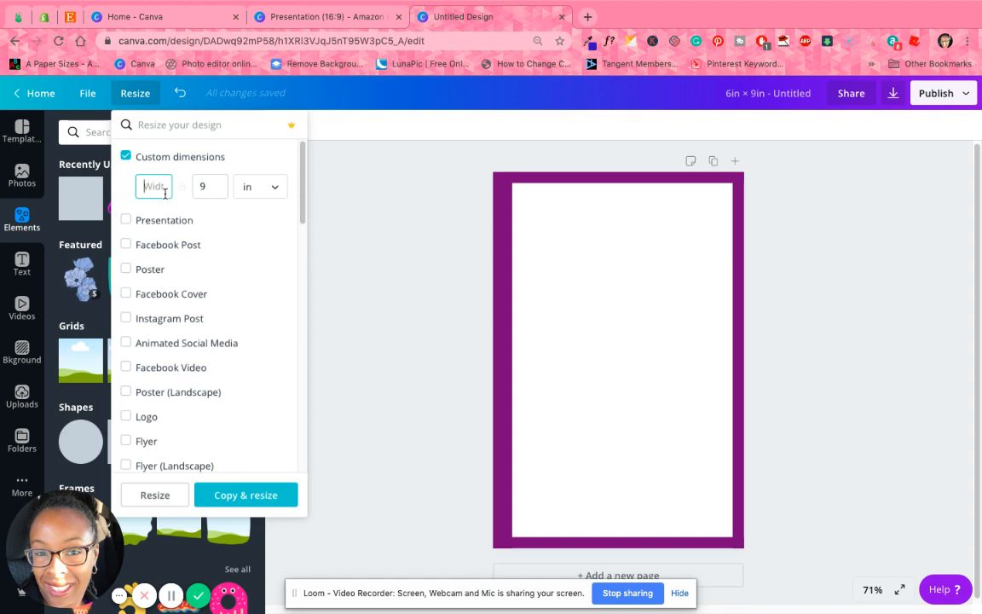
pyautogui.write('8.5')
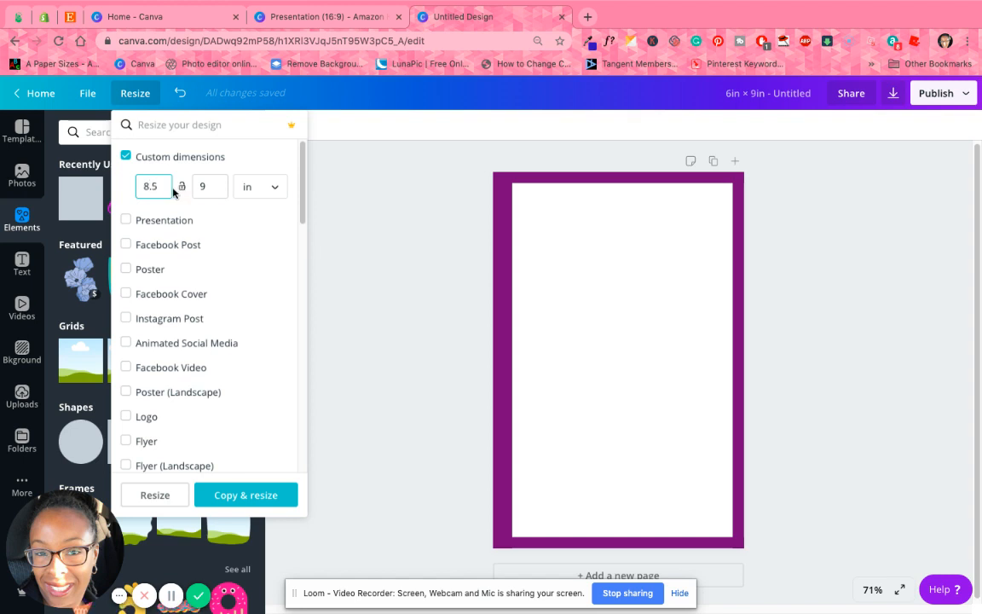
pyautogui.click(207, 184)
pyautogui.doubleClick(207, 184)
pyautogui.write('11')
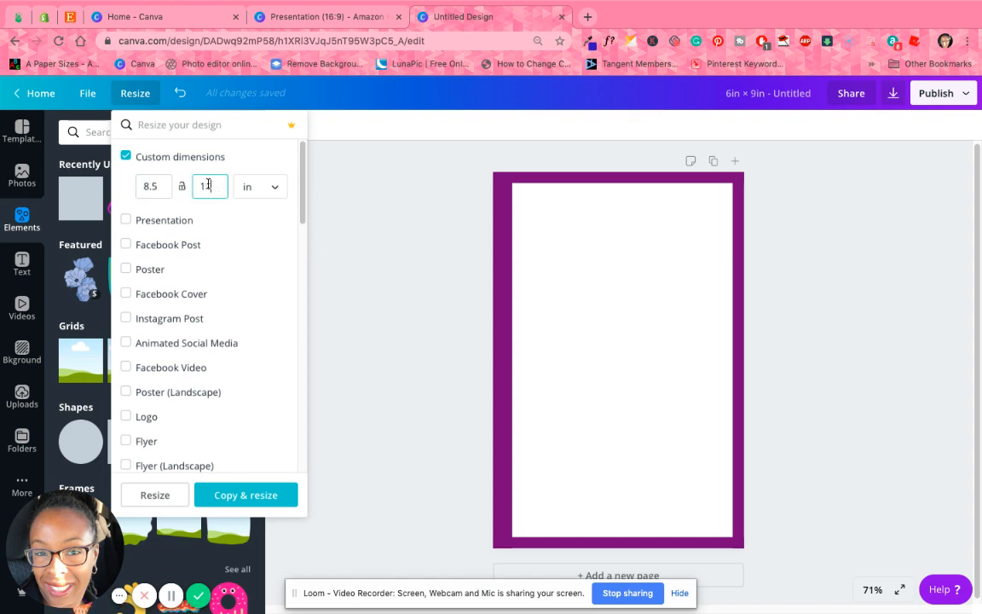
pyautogui.click(148, 496)
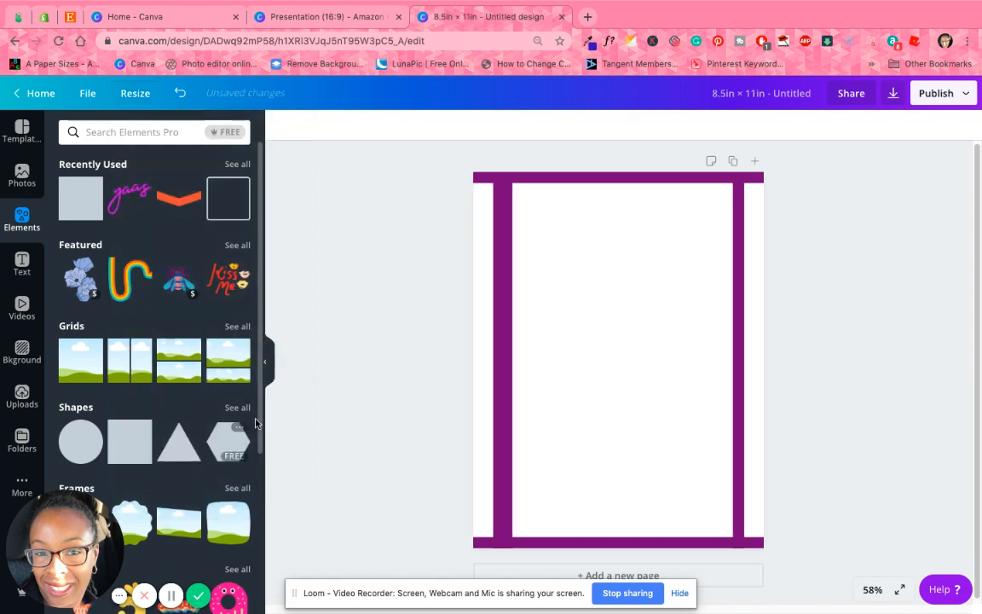
# Step: Realign the left, right and bottom margin strips with the edges of the resized page
pyautogui.moveTo(499, 284); pyautogui.dragTo(476, 285)
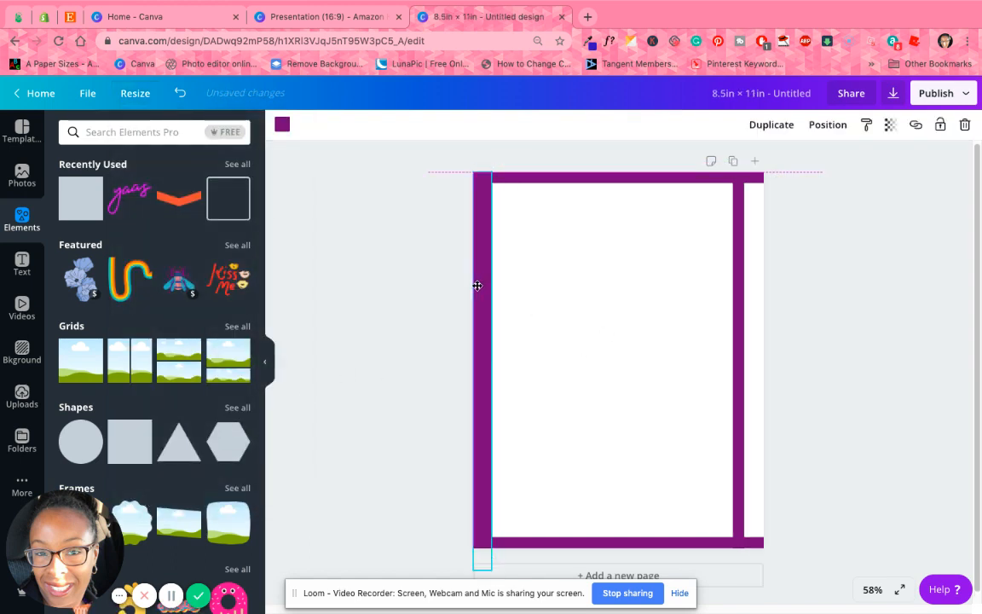
pyautogui.moveTo(738, 251); pyautogui.dragTo(756, 248)
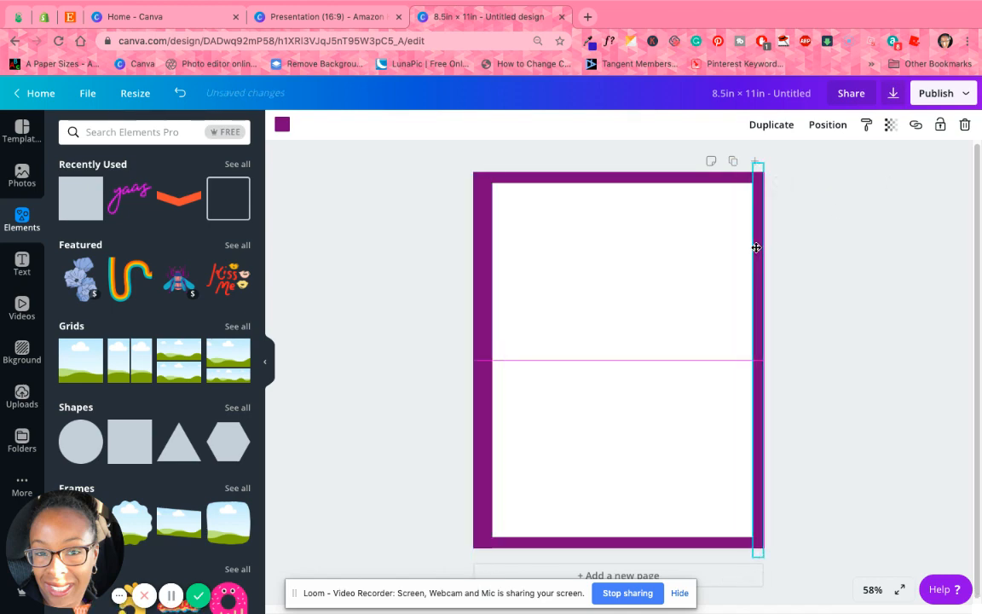
pyautogui.click(822, 224)
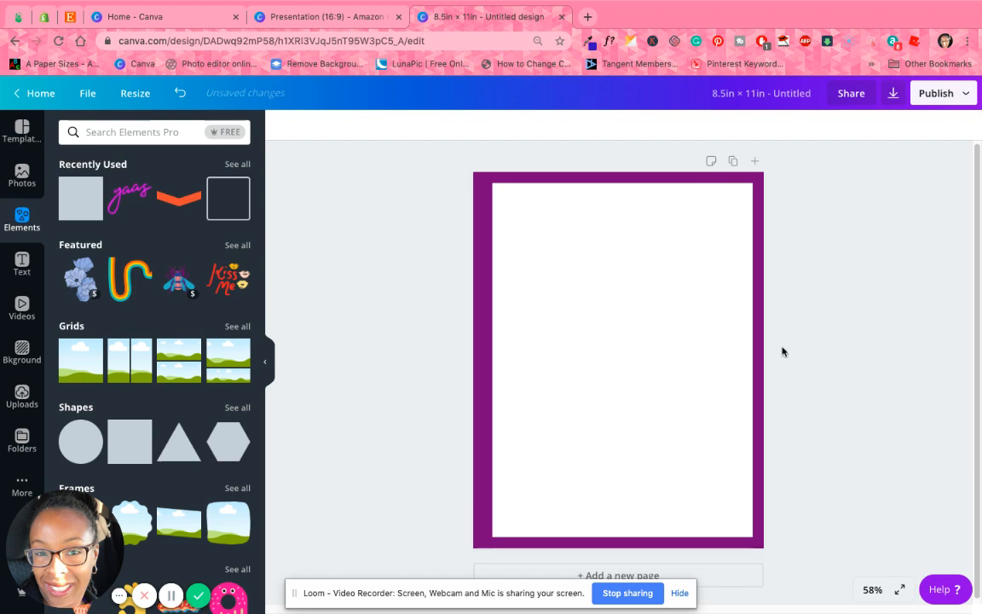
pyautogui.moveTo(713, 539); pyautogui.dragTo(715, 547)
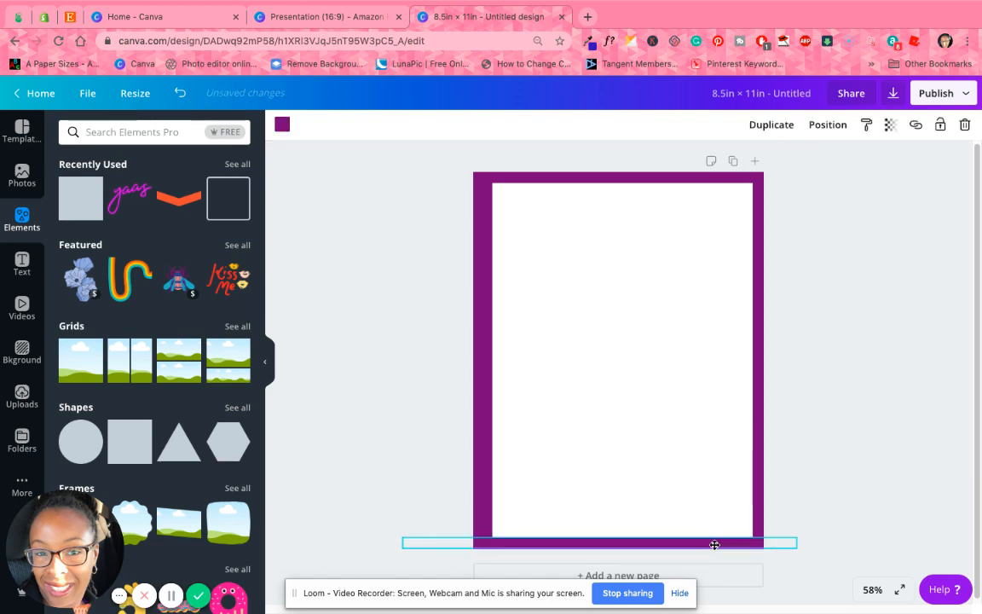
pyautogui.click(851, 426)
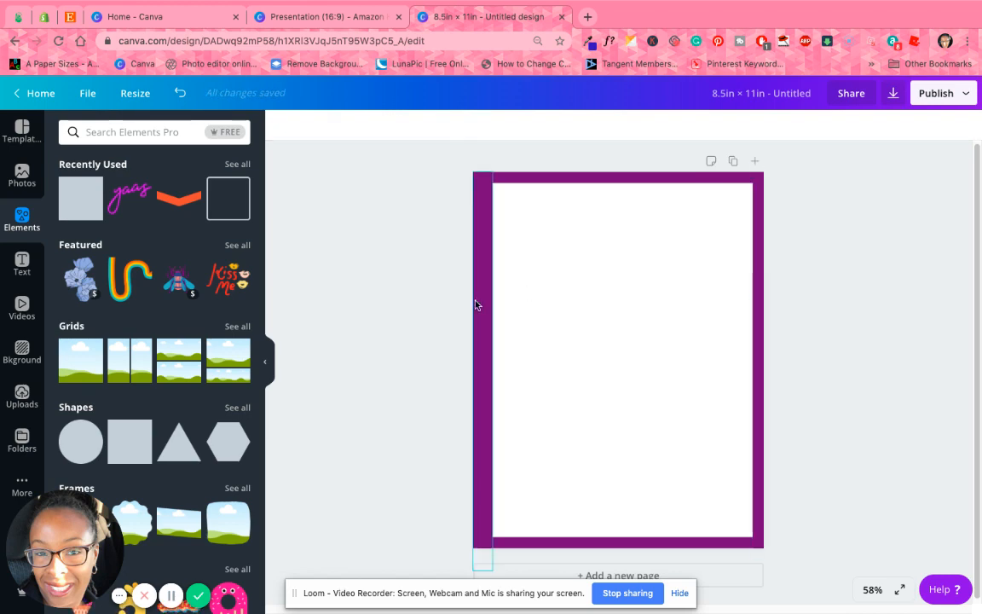
# Step: Set the left margin strip's width to 0.5 in on the resized page
pyautogui.click(485, 382)
pyautogui.moveTo(493, 370); pyautogui.dragTo(640, 353)
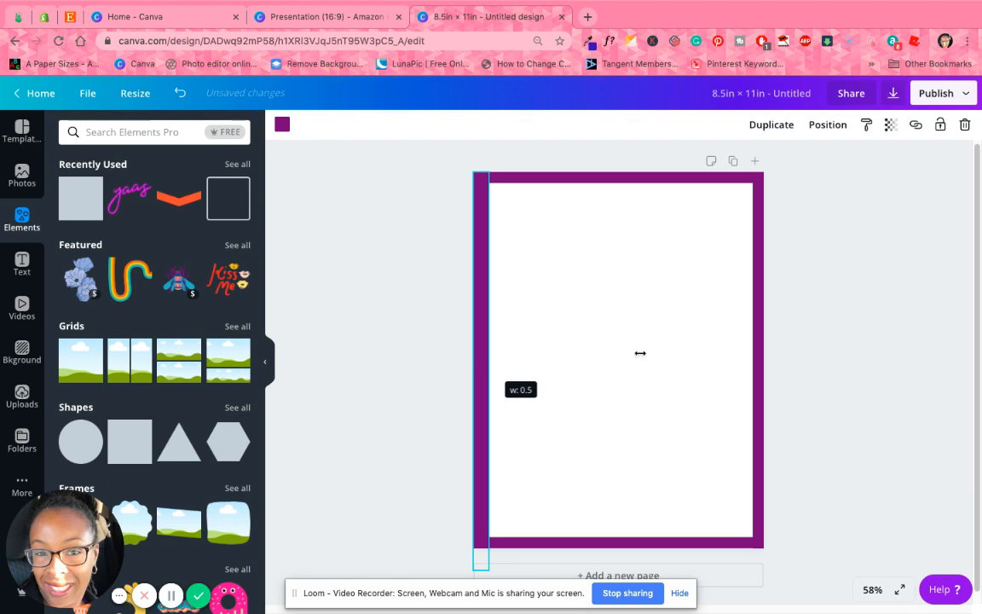
pyautogui.click(639, 181)
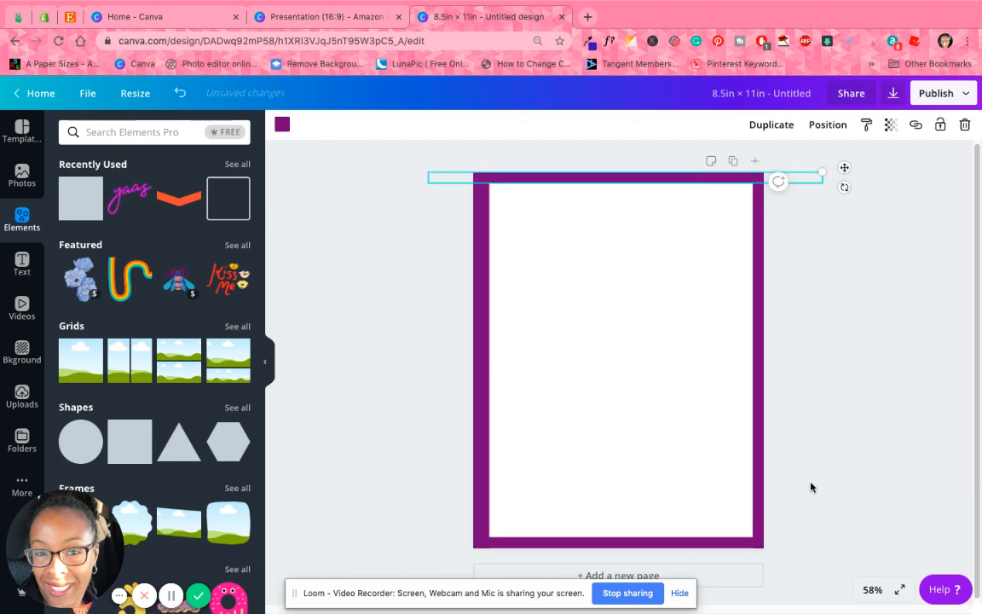
pyautogui.click(829, 422)
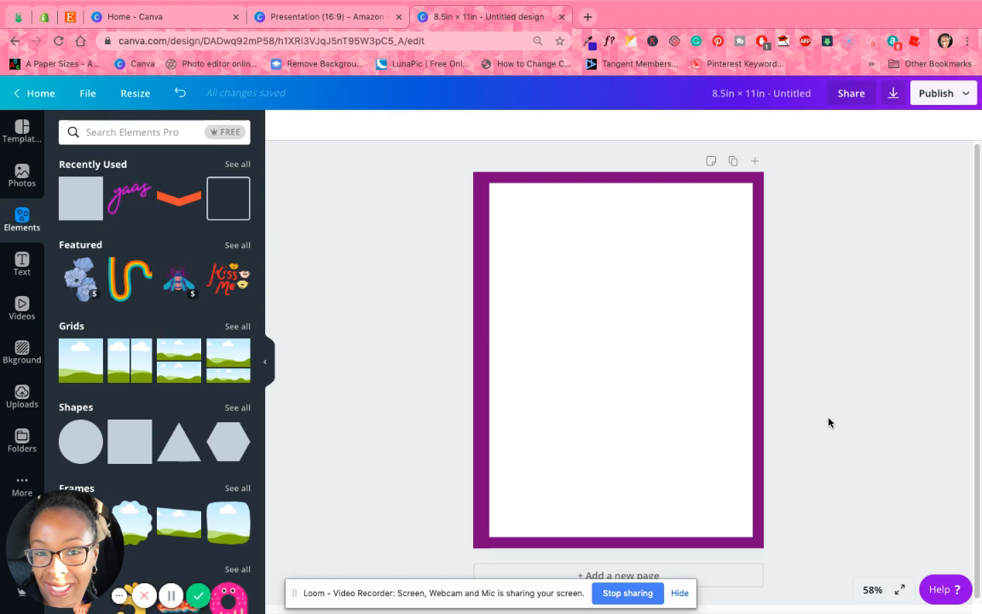